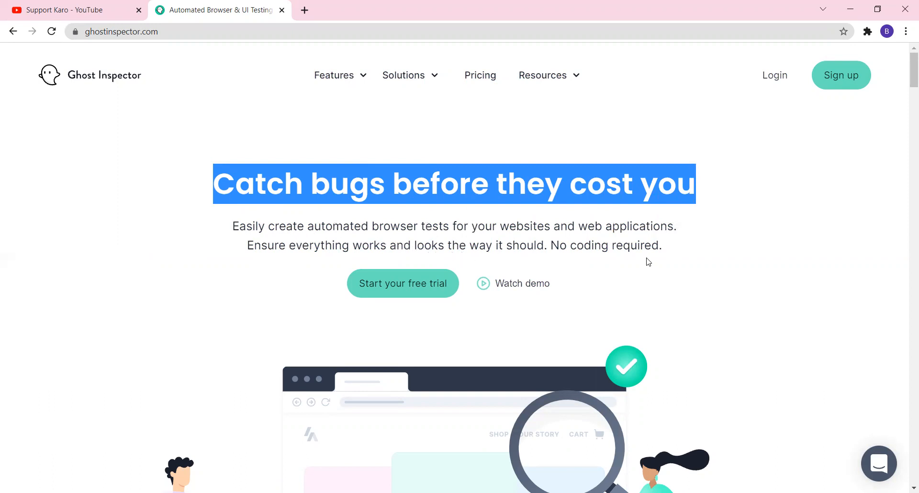
Read the 'Catch bugs before they cost you' headline and open the free-trial sign-up form
{"action": "left_click_drag", "start_coordinate": [677, 247], "coordinate": [207, 200]}
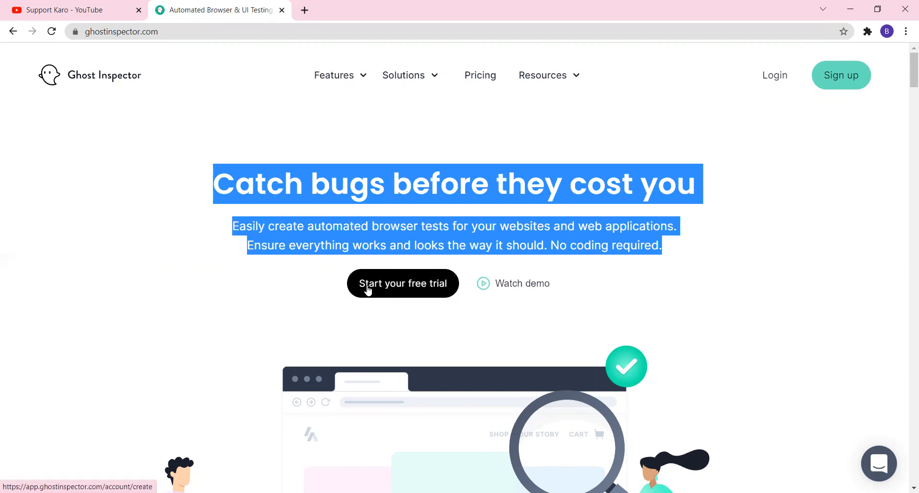
{"action": "left_click", "coordinate": [401, 286]}
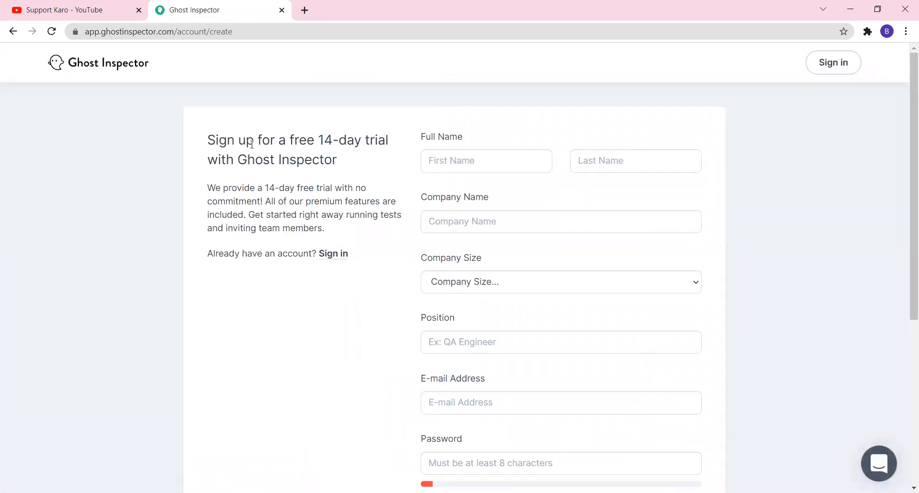
Enter the first name and last name in the free-trial sign-up form
{"action": "left_click_drag", "start_coordinate": [313, 142], "coordinate": [279, 142]}
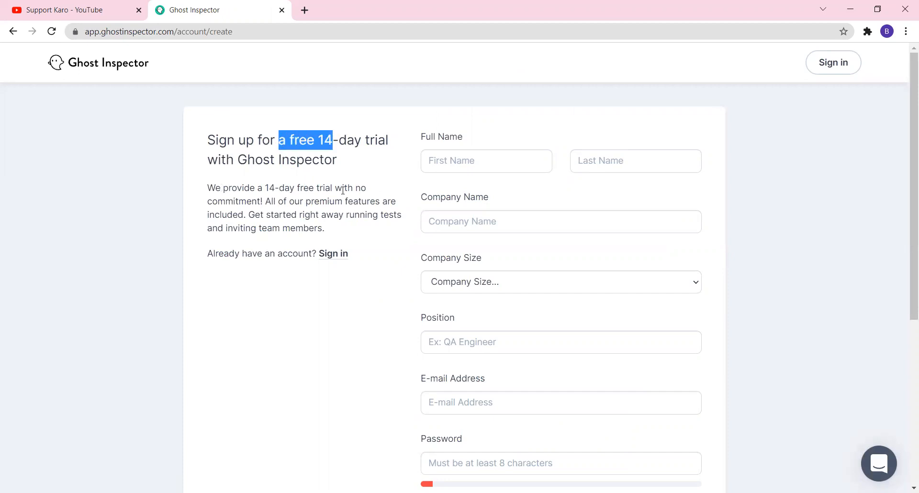
{"action": "left_click", "coordinate": [440, 160]}
{"action": "type", "text": "Demo"}
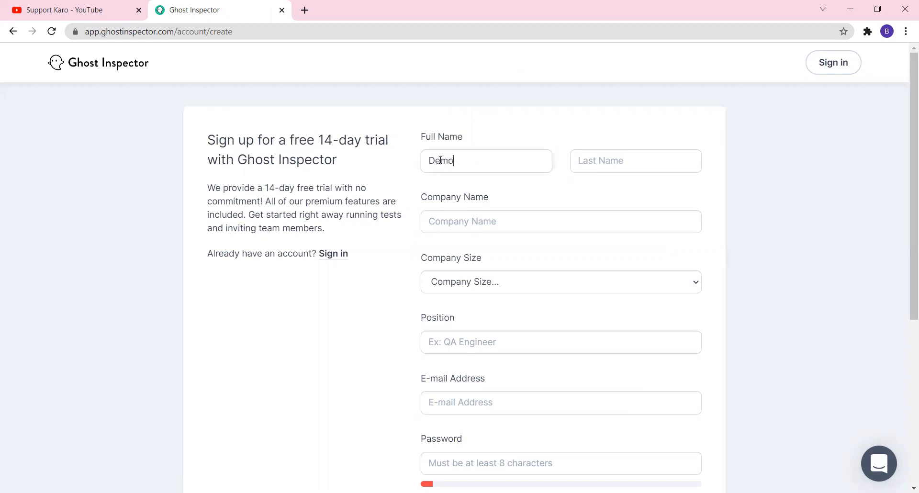
{"action": "left_click", "coordinate": [610, 156]}
{"action": "type", "text": "Test"}
Set Company Name to 'Student' and Company Size to 'Individual'
{"action": "left_click", "coordinate": [506, 217]}
{"action": "type", "text": "Student"}
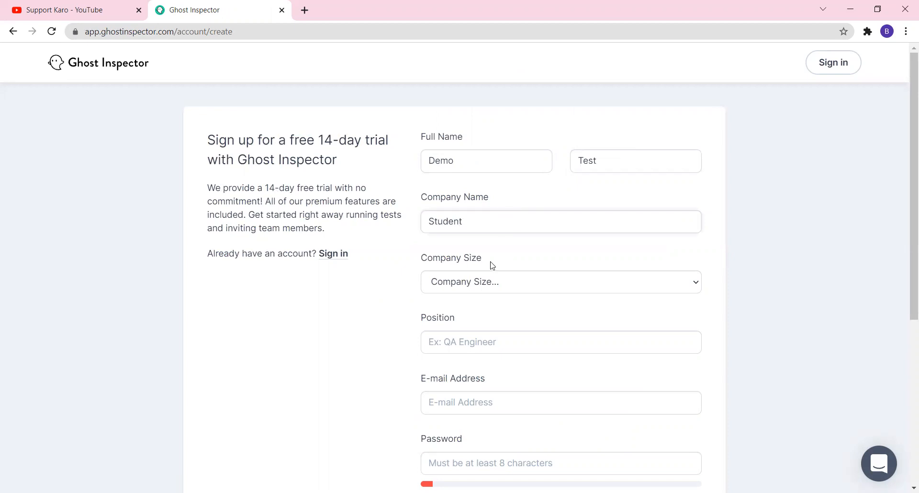
{"action": "left_click", "coordinate": [479, 285]}
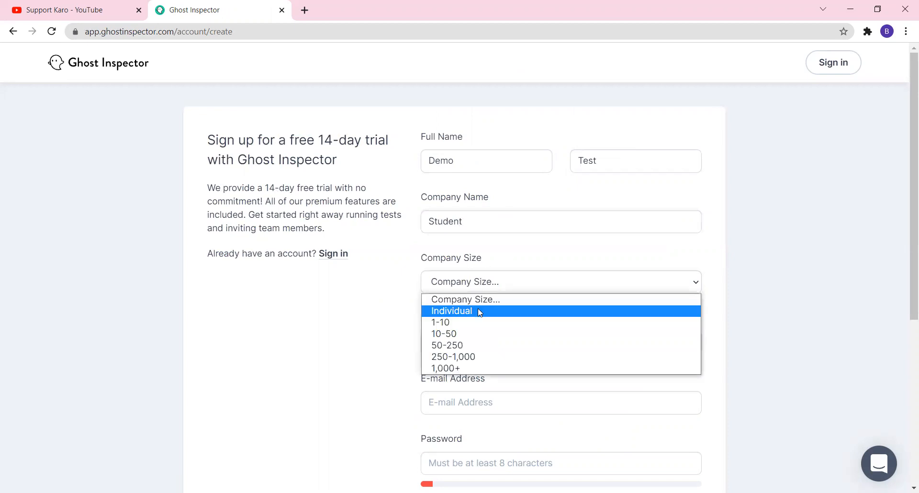
{"action": "left_click", "coordinate": [480, 311]}
{"action": "scroll", "coordinate": [559, 298], "scroll_direction": "down", "scroll_amount": 3}
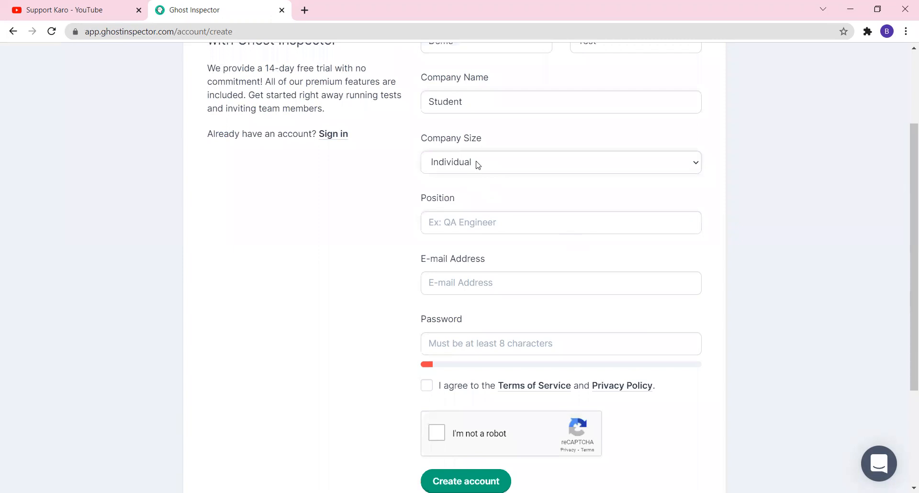
{"action": "left_click", "coordinate": [477, 164]}
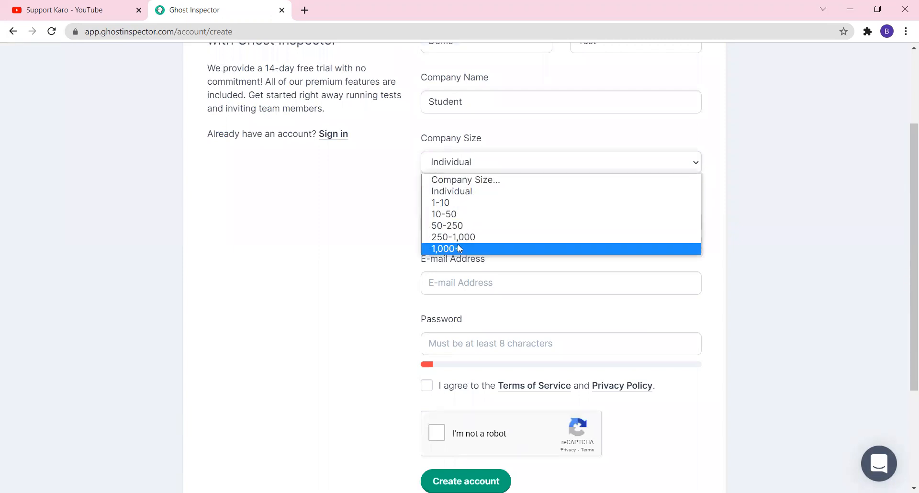
{"action": "left_click", "coordinate": [460, 193]}
{"action": "left_click", "coordinate": [452, 225]}
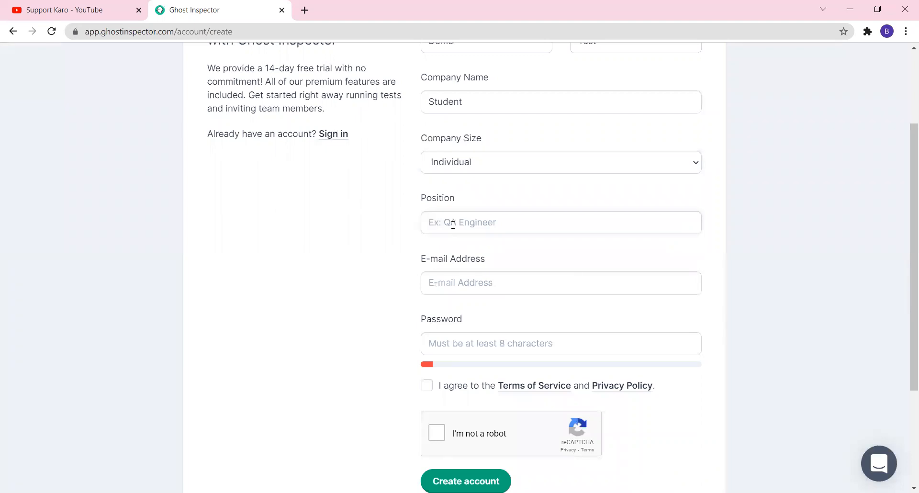
Fill in Position 'QA Engineers', the e-mail address and the account password
{"action": "type", "text": "QA Engineers"}
{"action": "left_click", "coordinate": [459, 287]}
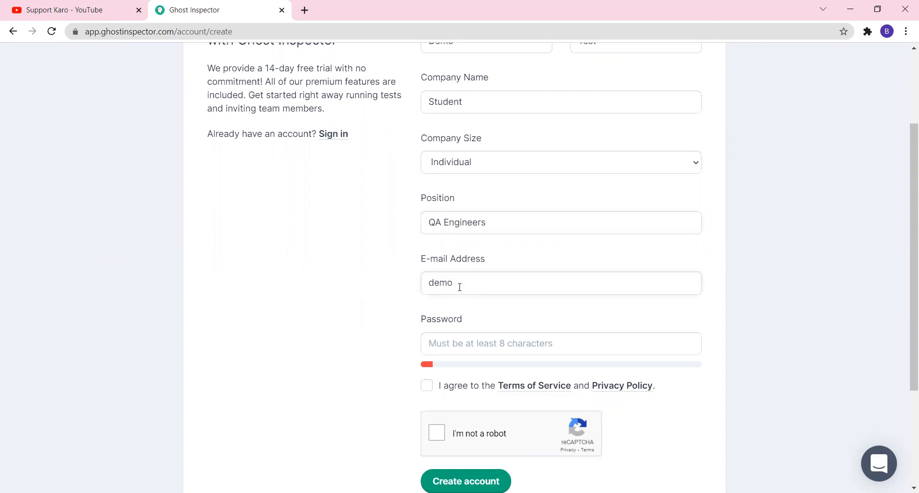
{"action": "left_click", "coordinate": [455, 341]}
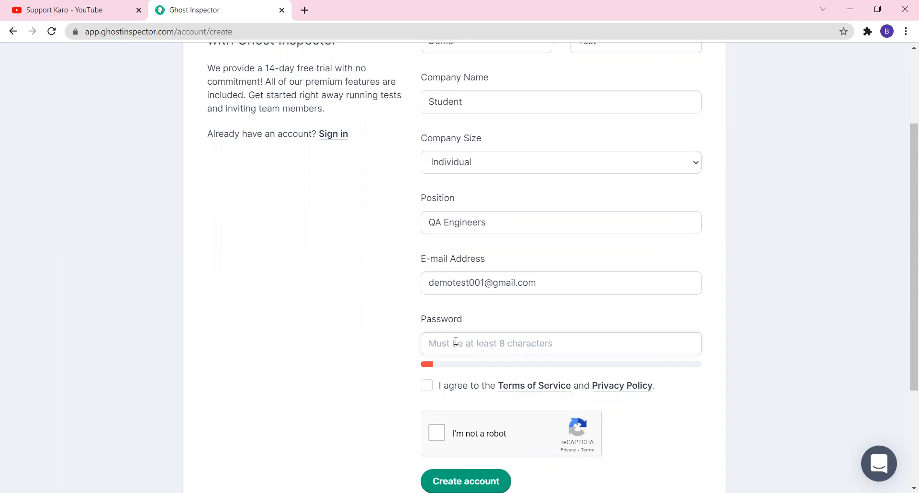
{"action": "type", "text": "•••••"}
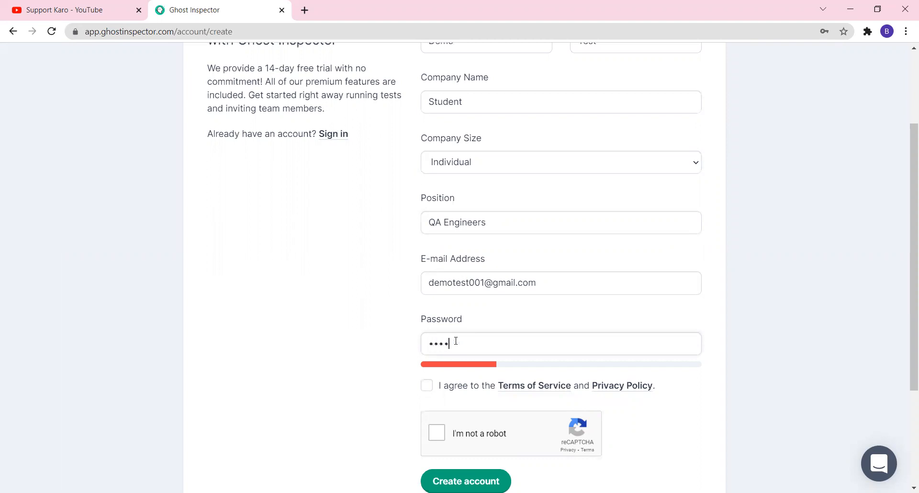
{"action": "type", "text": "•••••"}
Accept the terms, pass the reCAPTCHA check and create the account
{"action": "left_click", "coordinate": [426, 385]}
{"action": "scroll", "coordinate": [526, 364], "scroll_direction": "down", "scroll_amount": 1}
{"action": "left_click", "coordinate": [437, 373]}
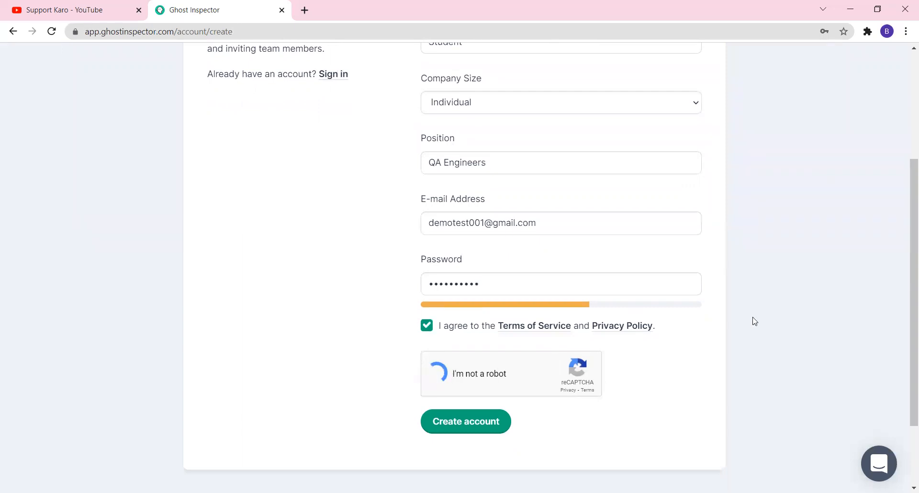
{"action": "left_click", "coordinate": [462, 428]}
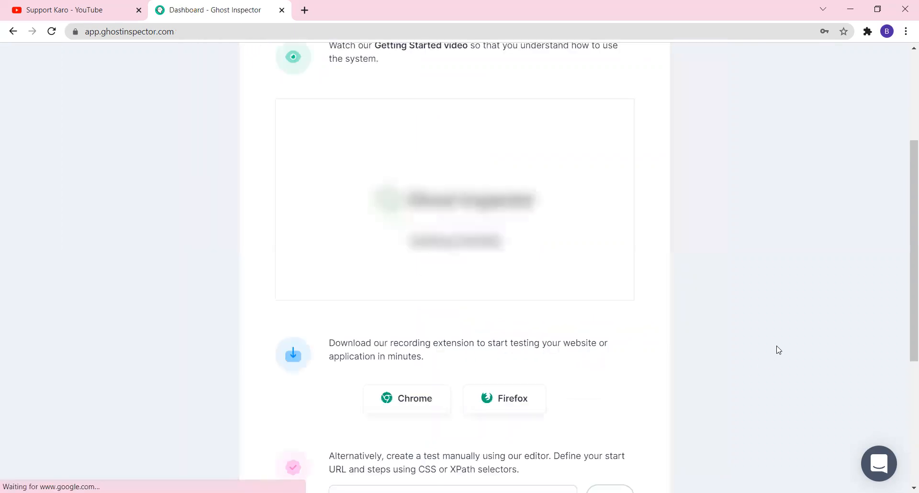
{"action": "scroll", "coordinate": [710, 326], "scroll_direction": "up", "scroll_amount": 4}
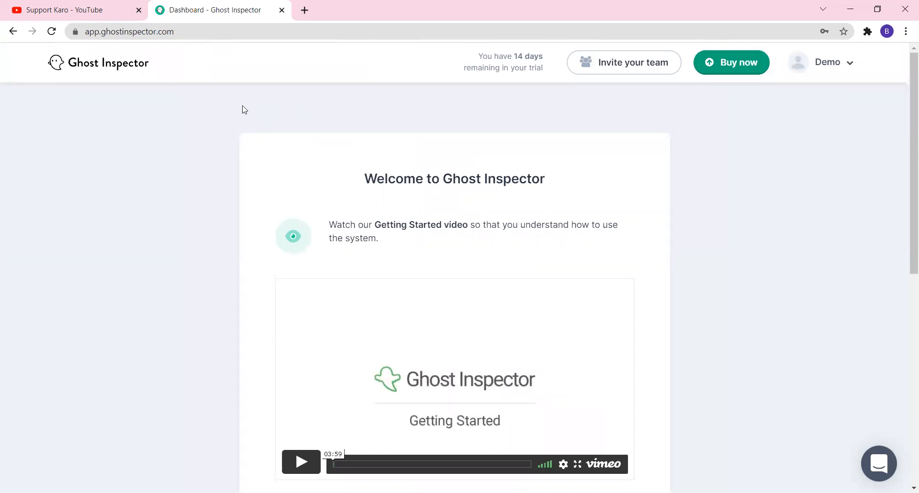
{"action": "left_click", "coordinate": [305, 10]}
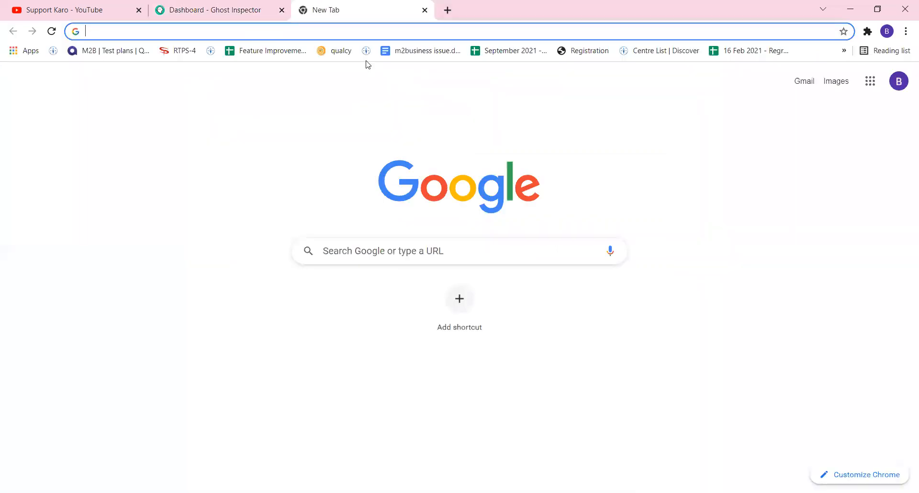
Search Google for 'ghost inspector test recorder addon' and open the Web Test Recorder store page
{"action": "type", "text": "goog"}
{"action": "key", "text": "Return"}
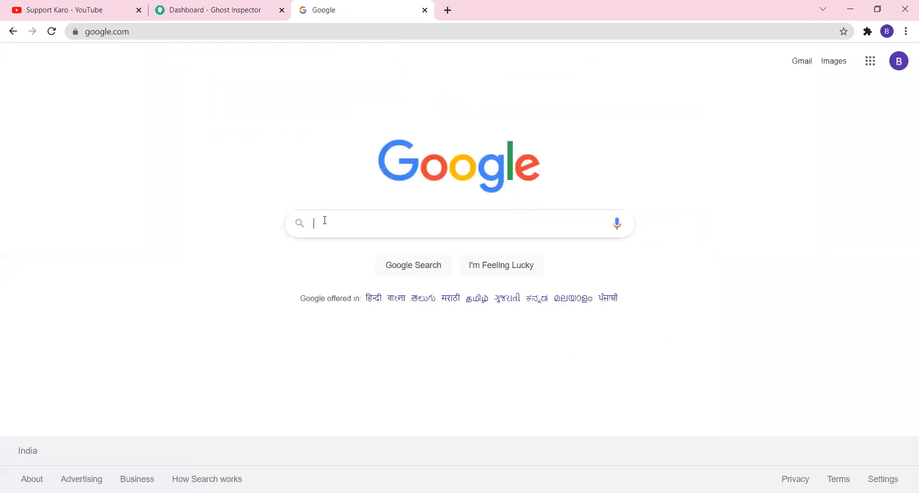
{"action": "type", "text": "ghost "}
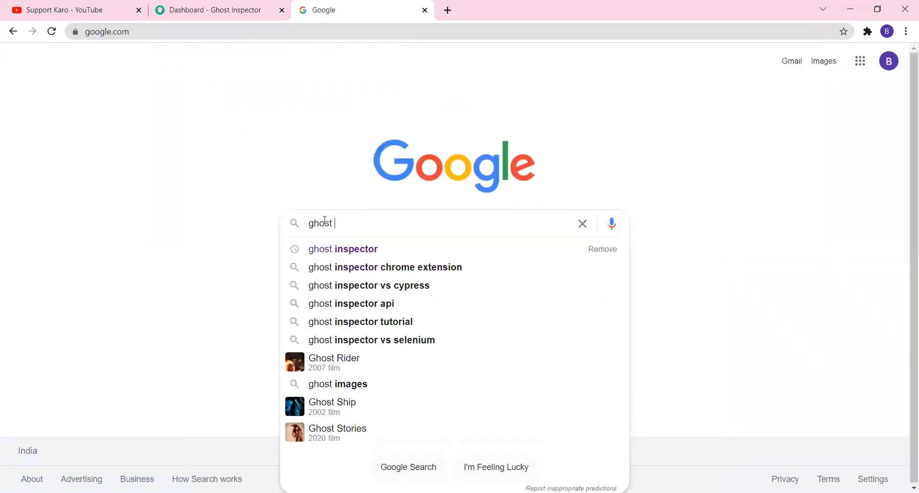
{"action": "type", "text": "insp"}
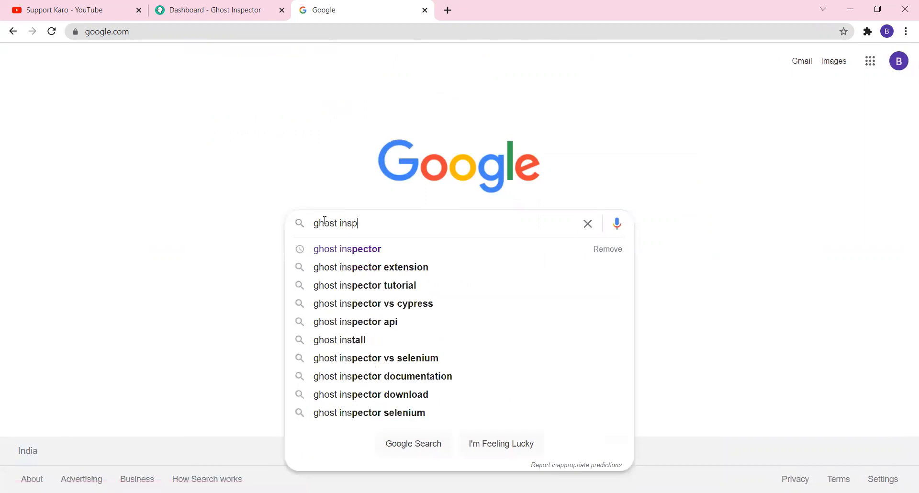
{"action": "type", "text": "ector test"}
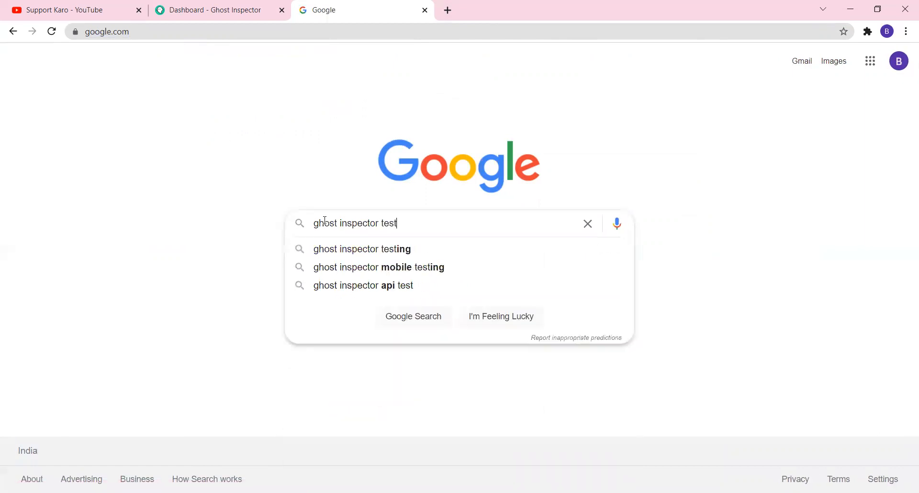
{"action": "type", "text": " re"}
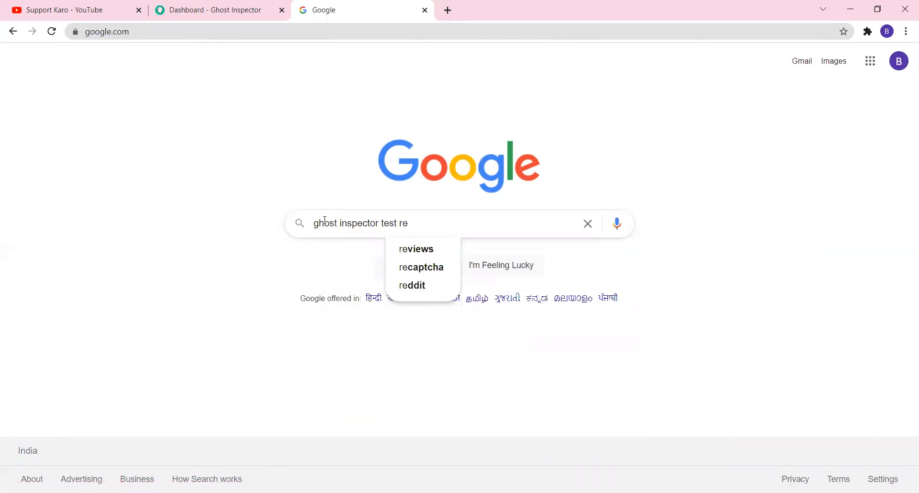
{"action": "type", "text": "corder "}
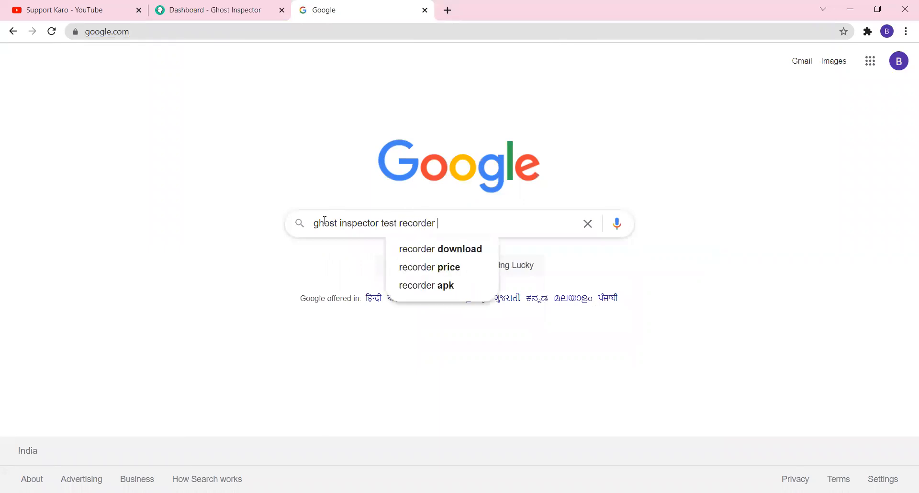
{"action": "type", "text": "ad"}
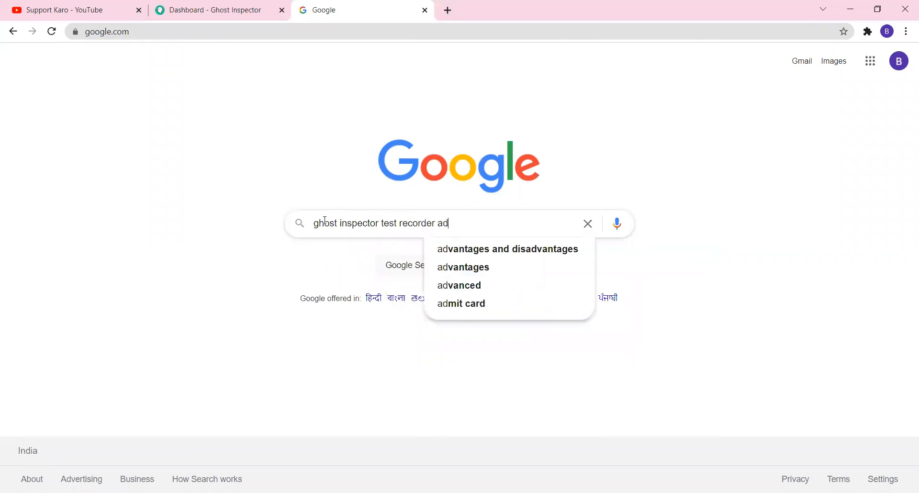
{"action": "type", "text": "don"}
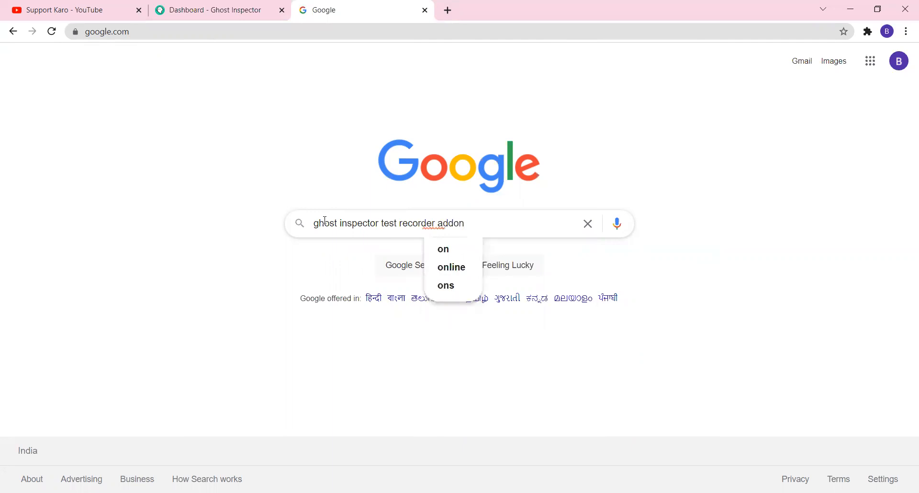
{"action": "key", "text": "Return"}
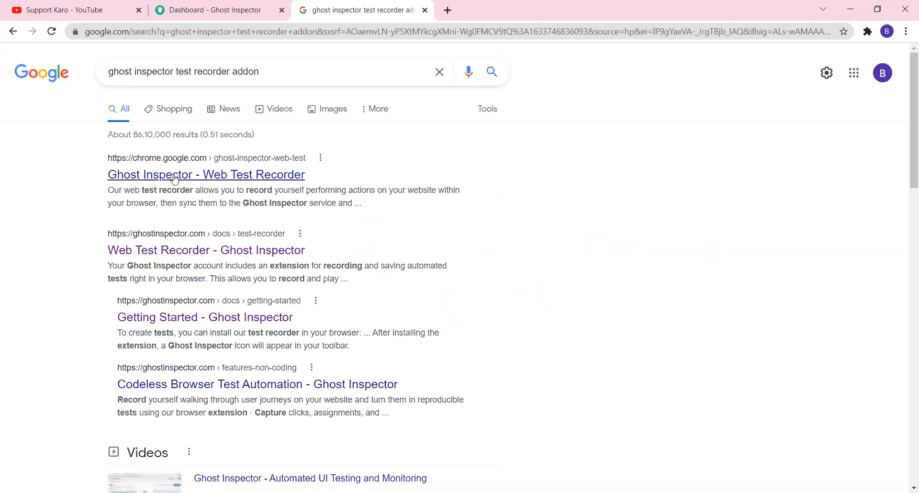
{"action": "left_click", "coordinate": [273, 184]}
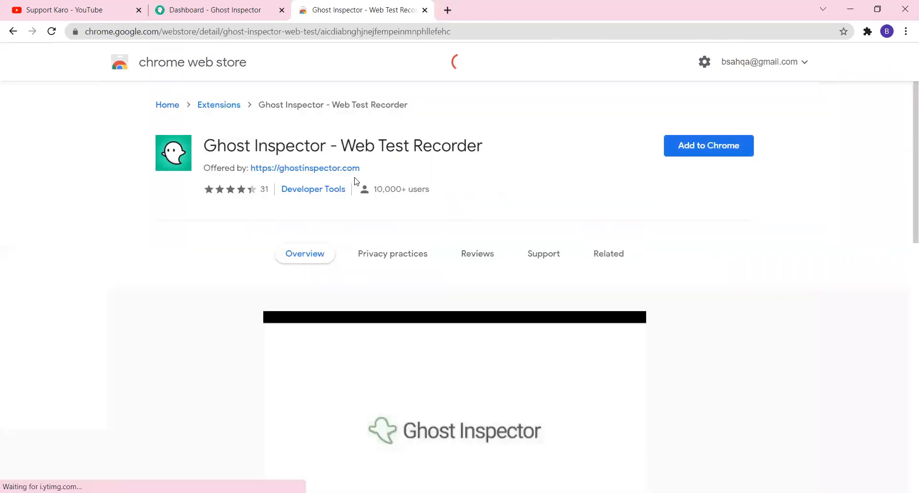
Add the Ghost Inspector - Web Test Recorder extension to Chrome
{"action": "left_click", "coordinate": [716, 149]}
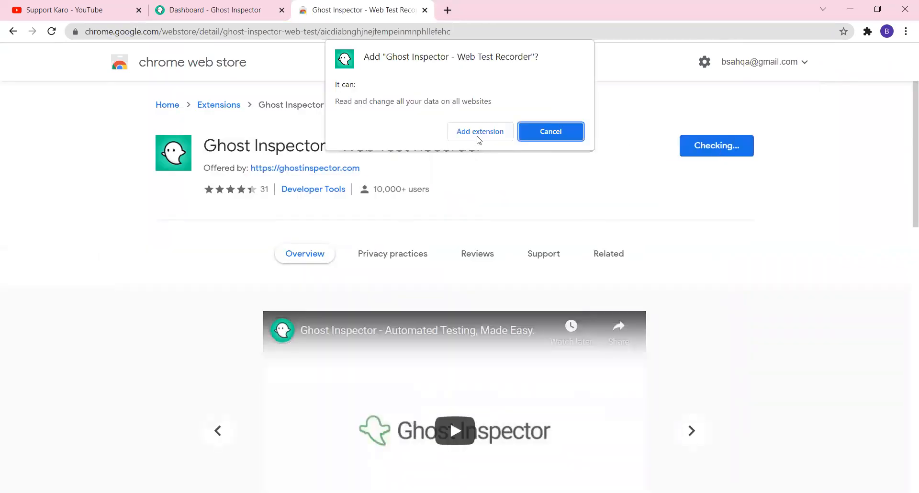
{"action": "left_click", "coordinate": [475, 134]}
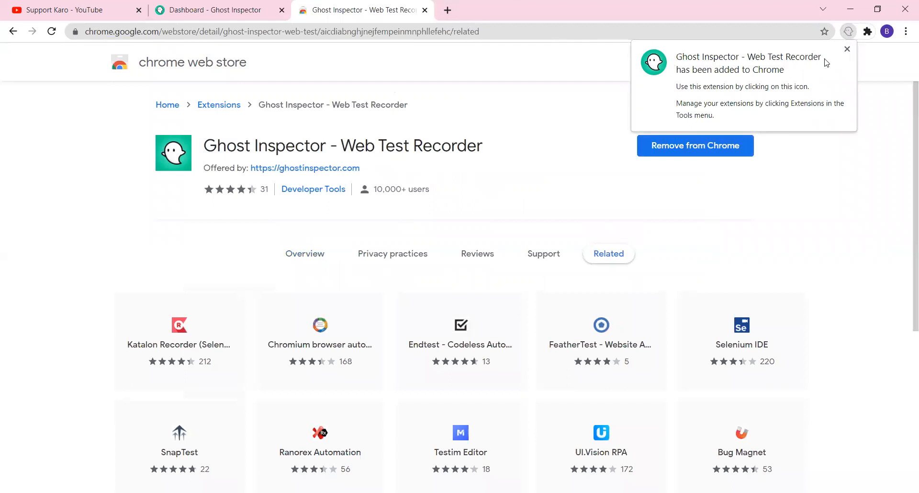
{"action": "left_click", "coordinate": [847, 50]}
Open the recorder extension's sign-in popup and enter the account e-mail
{"action": "left_click", "coordinate": [867, 32]}
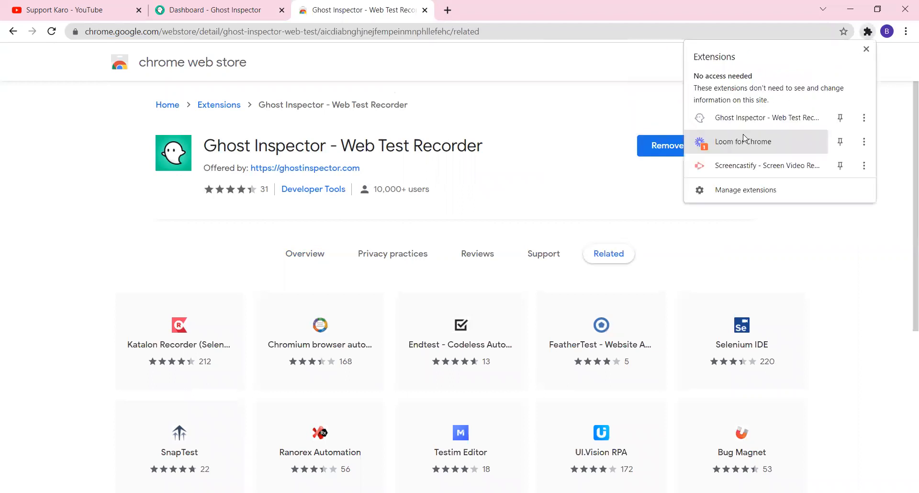
{"action": "left_click", "coordinate": [741, 118]}
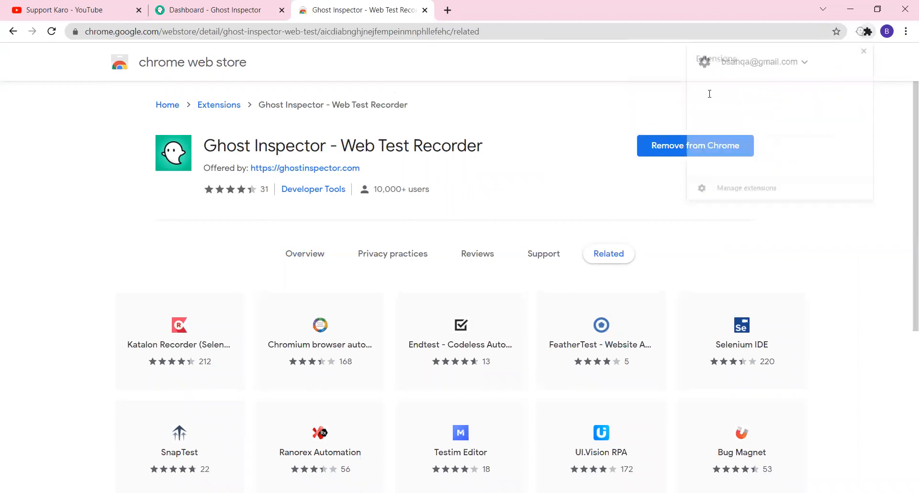
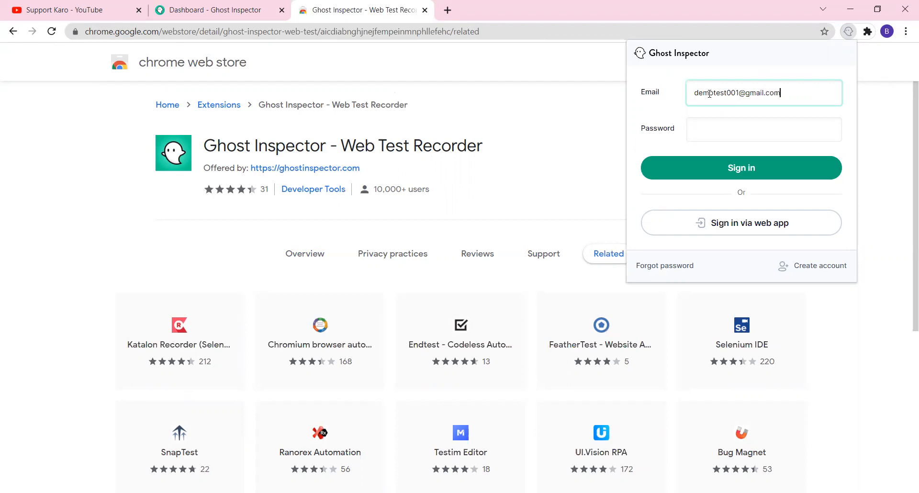
Enter the account password and sign in to the Ghost Inspector recorder
{"action": "left_click", "coordinate": [708, 126]}
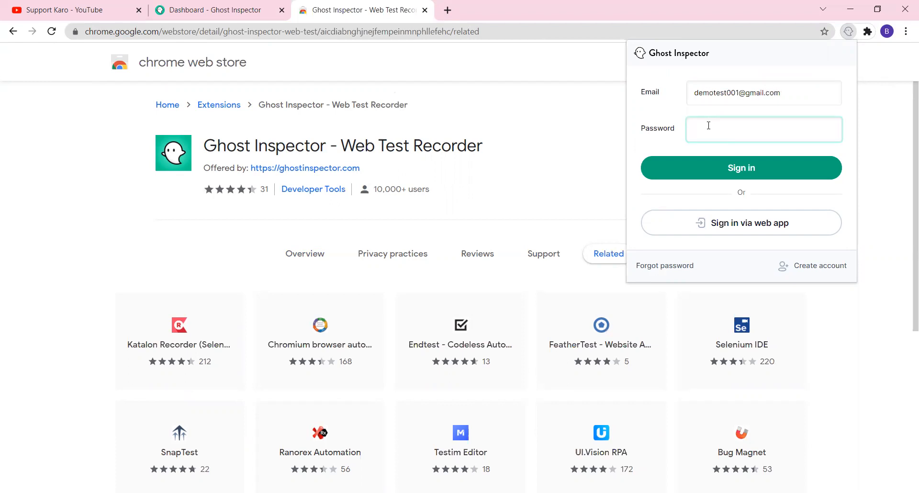
{"action": "type", "text": "**********"}
{"action": "left_click", "coordinate": [731, 166]}
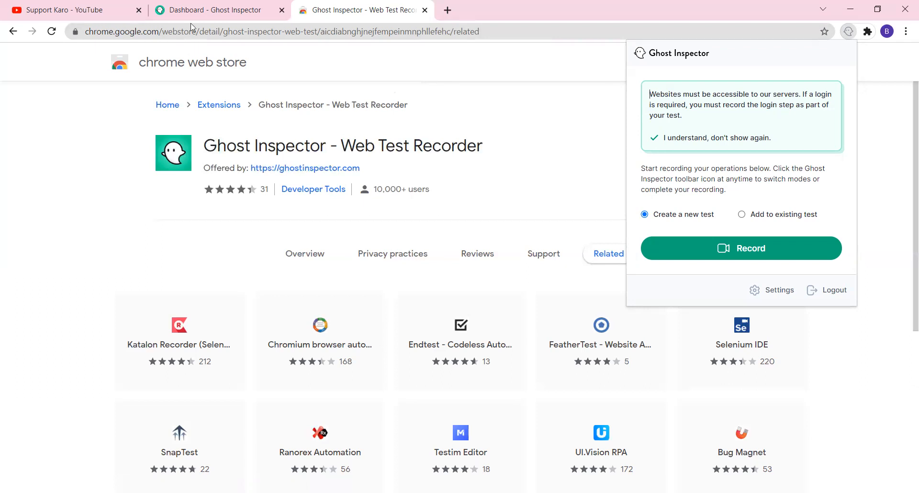
{"action": "left_click", "coordinate": [282, 10]}
Close the old Dashboard, Web Store and Google tabs, leaving a fresh new tab
{"action": "left_click", "coordinate": [303, 10]}
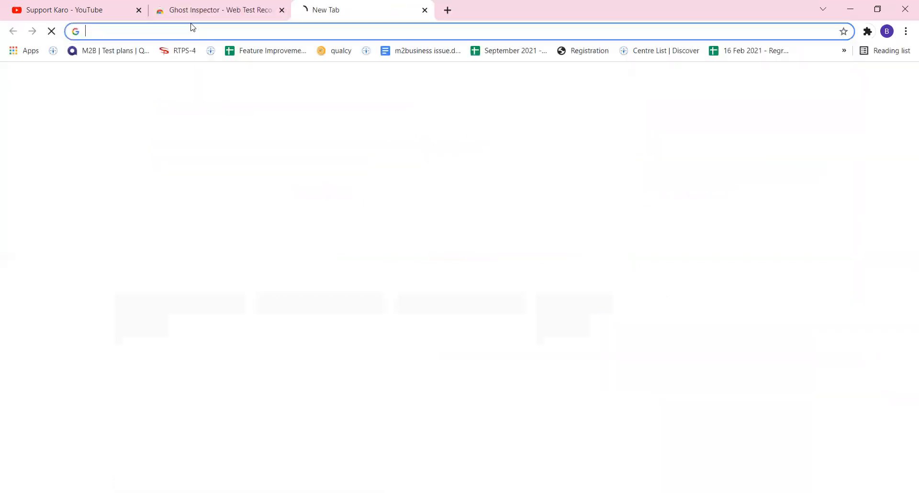
{"action": "left_click", "coordinate": [281, 10]}
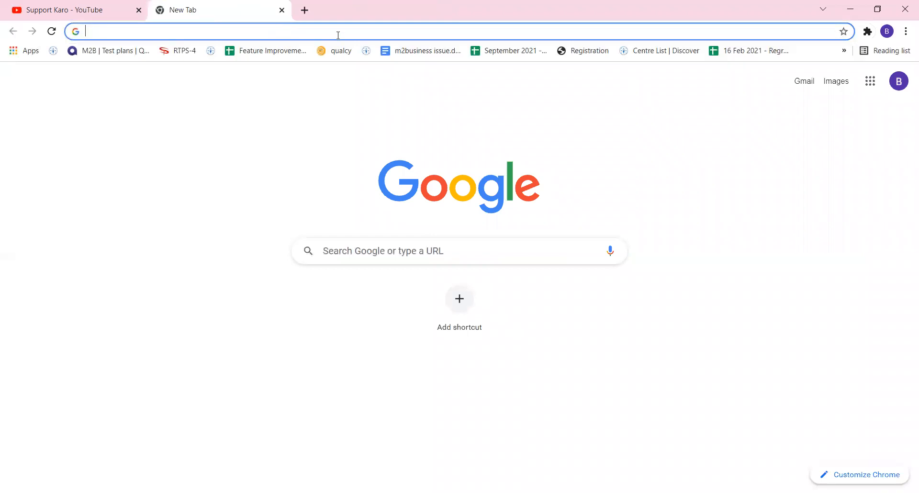
{"action": "type", "text": "goo"}
{"action": "key", "text": "Return"}
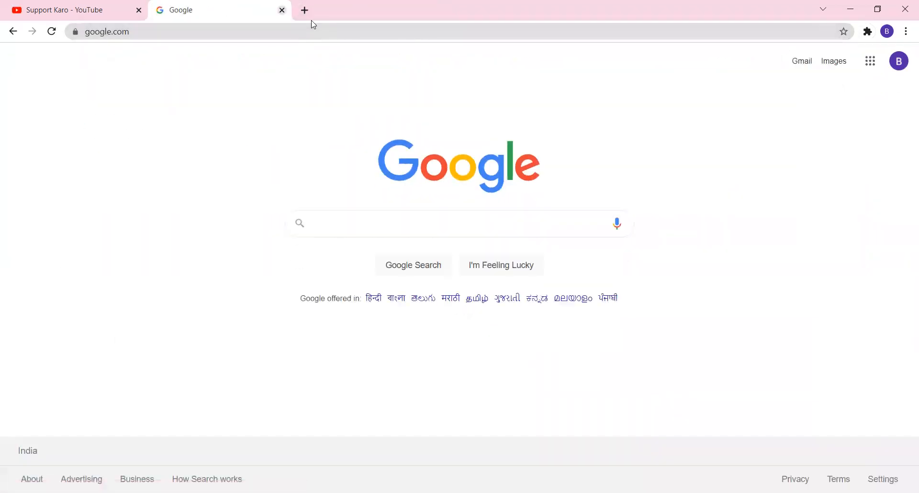
{"action": "left_click", "coordinate": [282, 10]}
{"action": "left_click", "coordinate": [165, 10]}
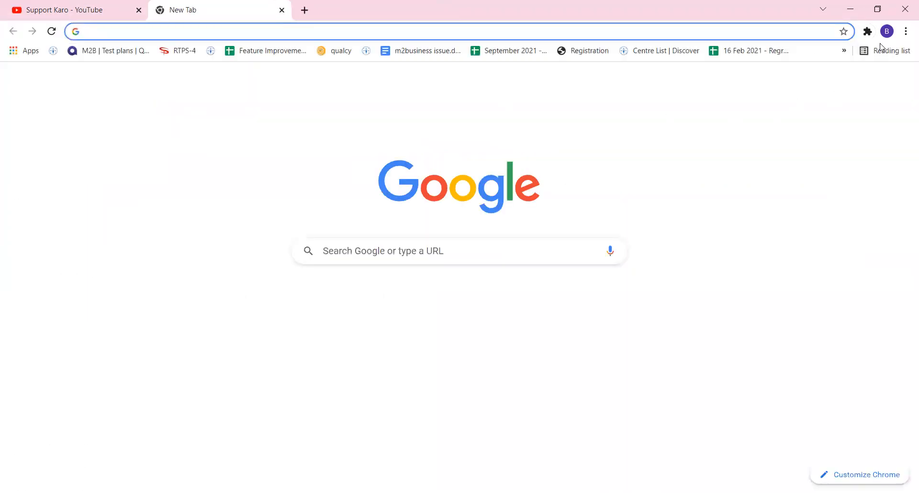
Start recording a new test with the Ghost Inspector recorder and load google.com
{"action": "left_click", "coordinate": [867, 33]}
{"action": "left_click", "coordinate": [739, 119]}
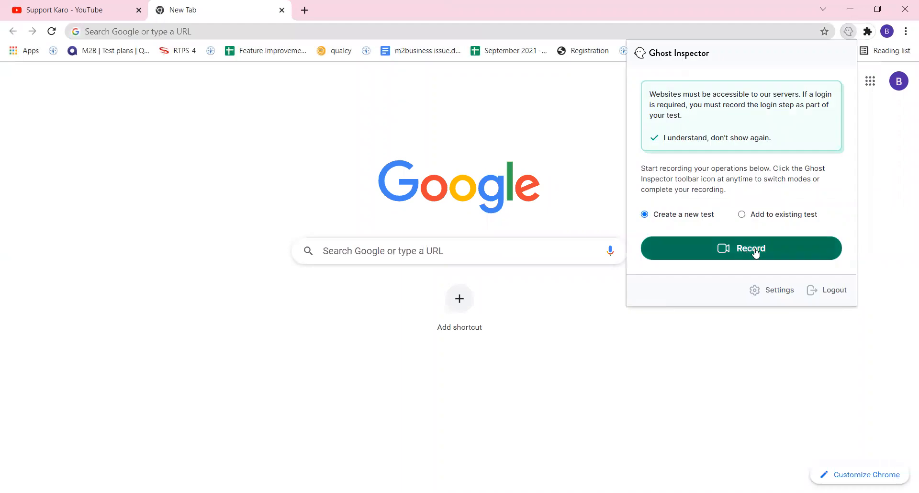
{"action": "left_click", "coordinate": [766, 243]}
{"action": "left_click", "coordinate": [215, 31]}
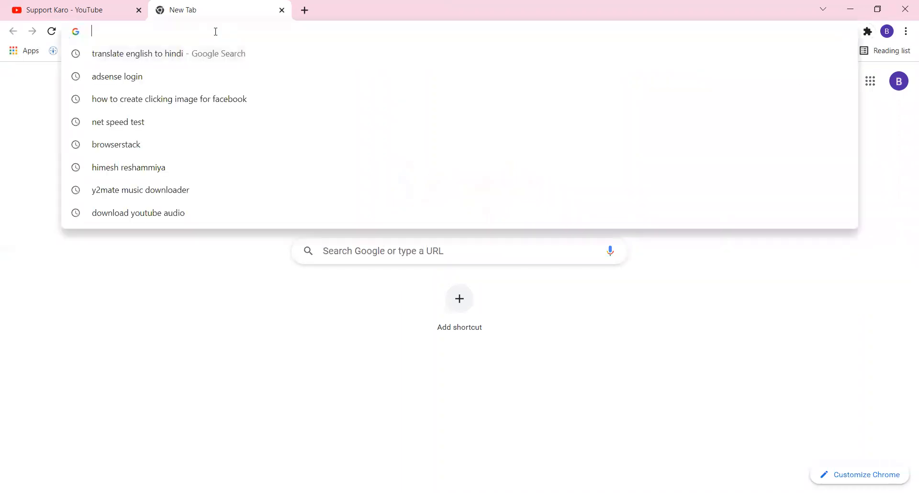
{"action": "type", "text": "goog"}
{"action": "key", "text": "Return"}
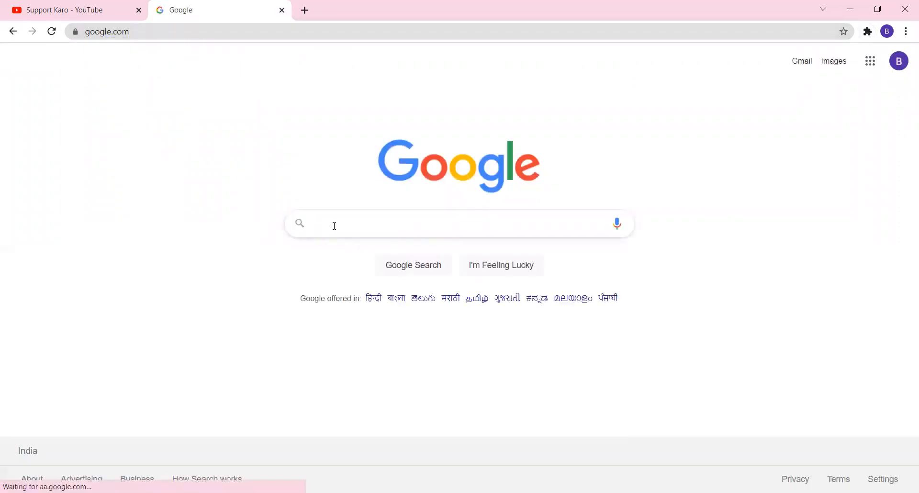
Search Google for 'ghostinspector' and open the Ghost Inspector homepage
{"action": "type", "text": "ghost"}
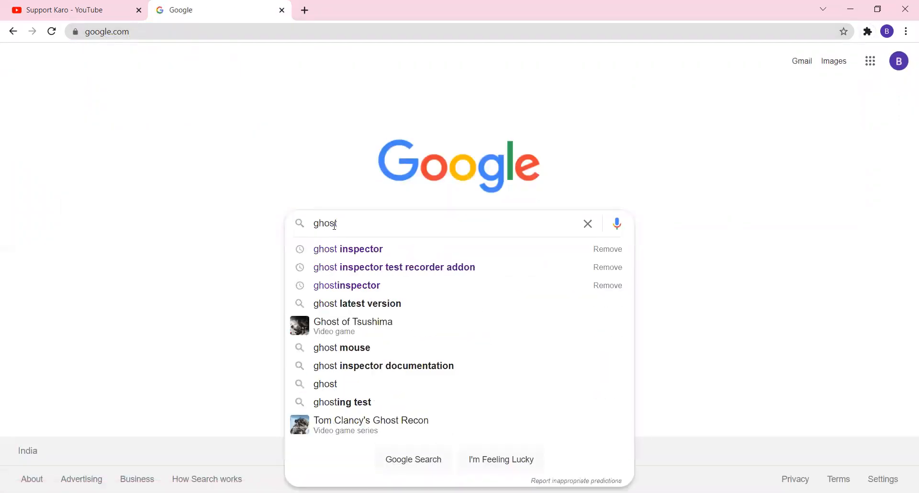
{"action": "type", "text": "i"}
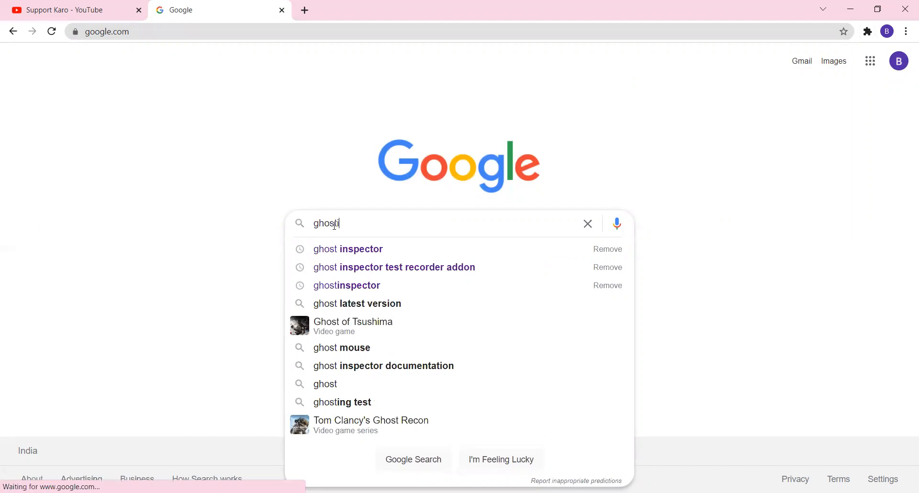
{"action": "type", "text": "nspector"}
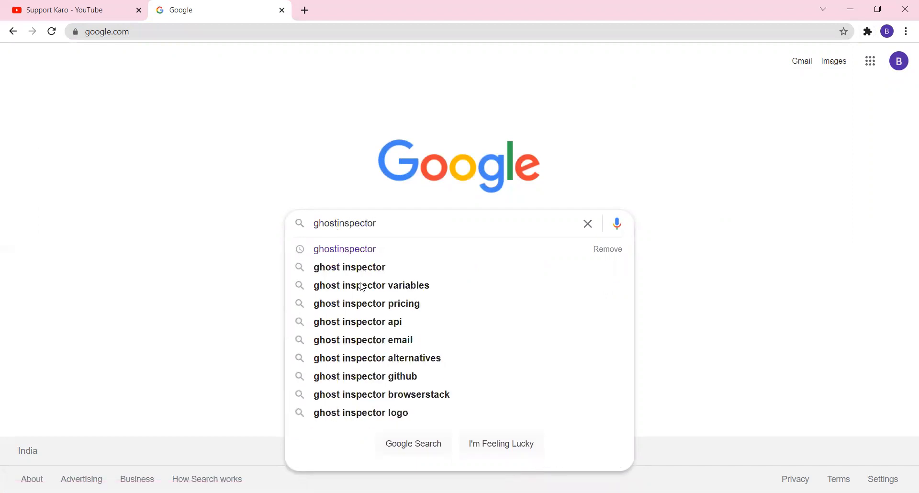
{"action": "left_click", "coordinate": [344, 250]}
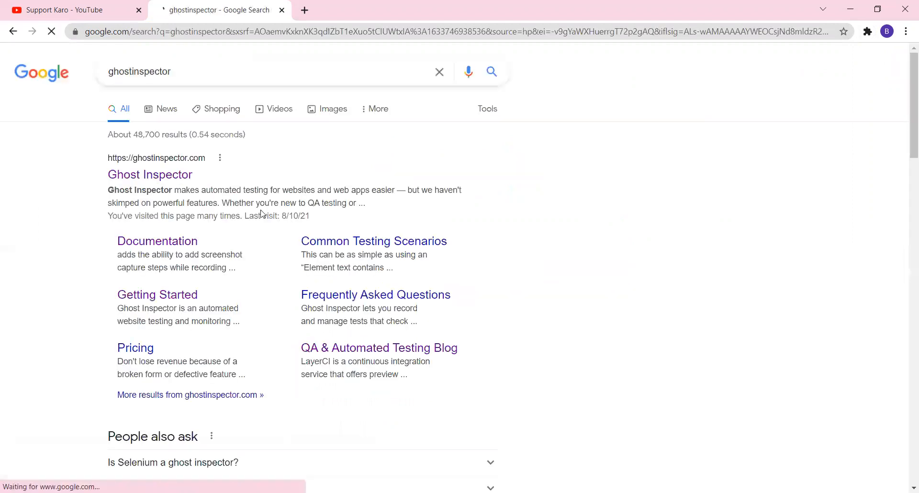
{"action": "left_click", "coordinate": [150, 177]}
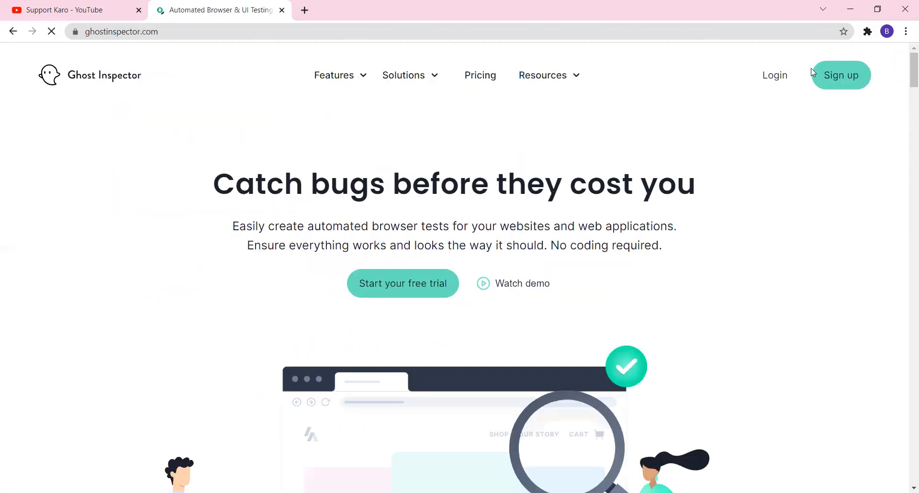
Record an assertion on the 'Catch bugs before they cost you' headline
{"action": "left_click", "coordinate": [867, 31]}
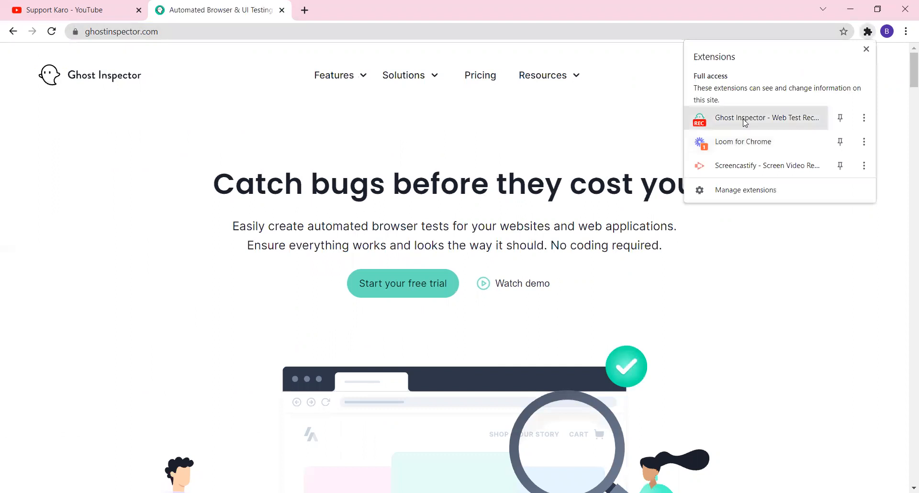
{"action": "left_click", "coordinate": [783, 123]}
{"action": "left_click", "coordinate": [713, 100]}
{"action": "left_click", "coordinate": [380, 187]}
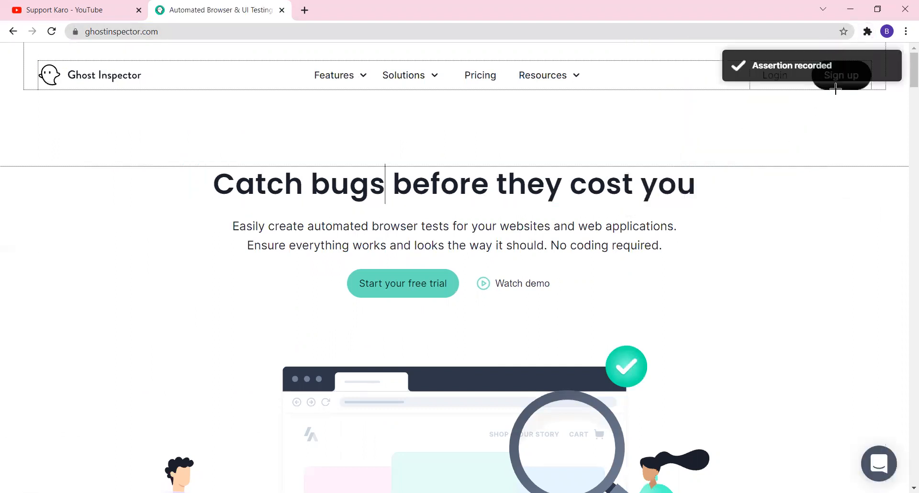
Finish the recording from the Ghost Inspector recorder panel
{"action": "left_click", "coordinate": [869, 35]}
{"action": "left_click", "coordinate": [702, 122]}
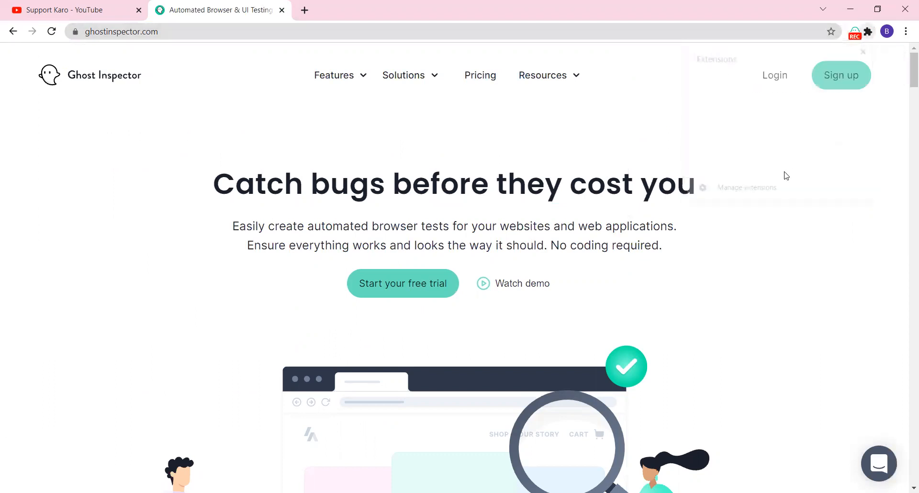
{"action": "left_click", "coordinate": [764, 183]}
{"action": "left_click", "coordinate": [693, 106]}
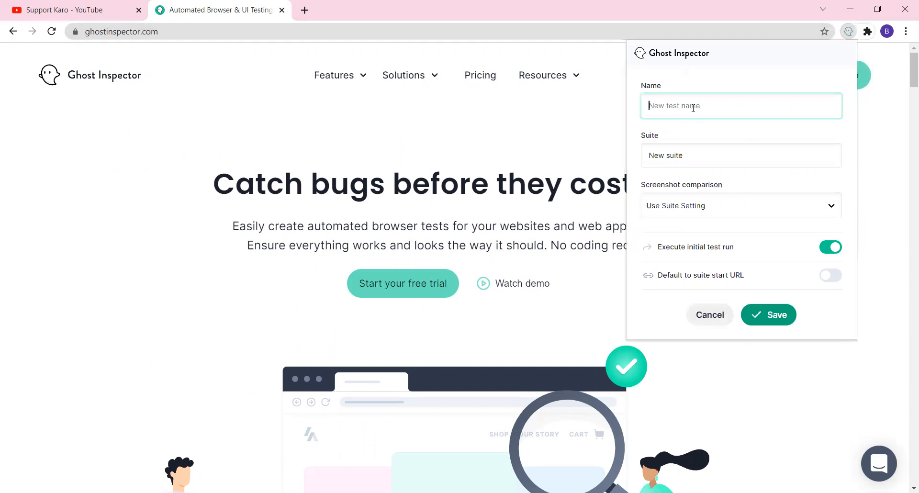
Name the test 'Verify Ghost Inspector page opnes' and keep the suite as New suite
{"action": "type", "text": "Test"}
{"action": "key", "text": "BackSpace"}
{"action": "key", "text": "BackSpace"}
{"action": "key", "text": "BackSpace"}
{"action": "key", "text": "BackSpace"}
{"action": "type", "text": "Verofy"}
{"action": "key", "text": "BackSpace"}
{"action": "key", "text": "BackSpace"}
{"action": "type", "text": "ify Ghost Inspector page opnes"}
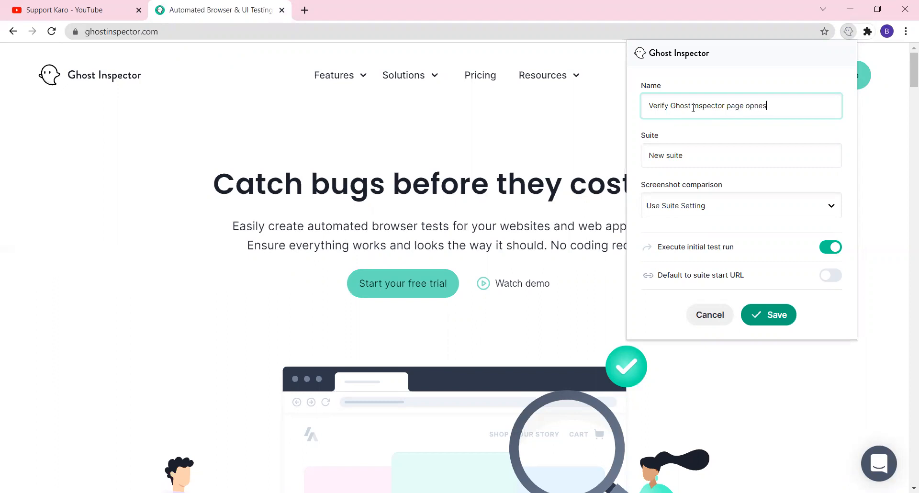
{"action": "left_click", "coordinate": [699, 154]}
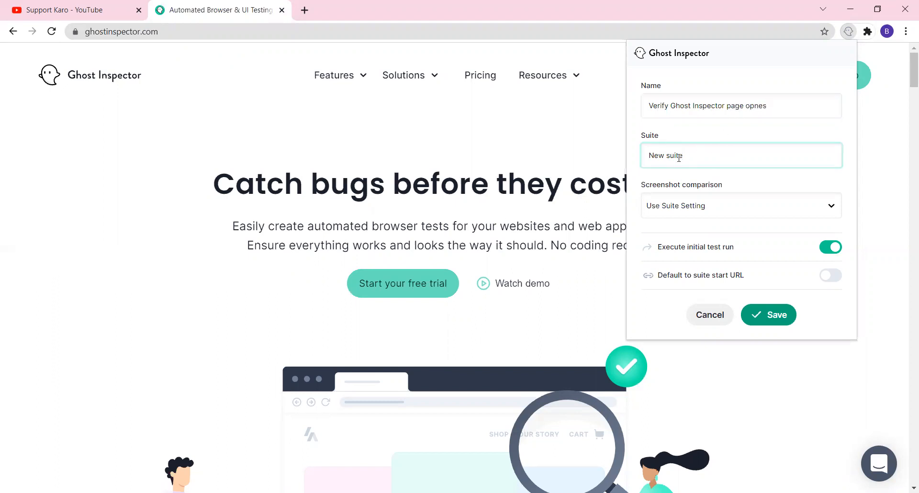
{"action": "key", "text": "ctrl+a"}
Keep Use Suite Setting for screenshot comparison and save the test with an initial run
{"action": "left_click", "coordinate": [695, 213]}
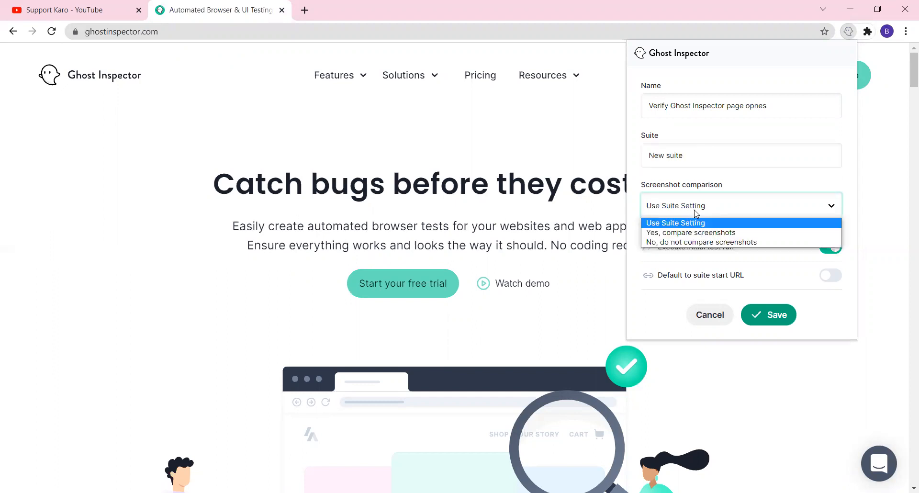
{"action": "left_click", "coordinate": [773, 253]}
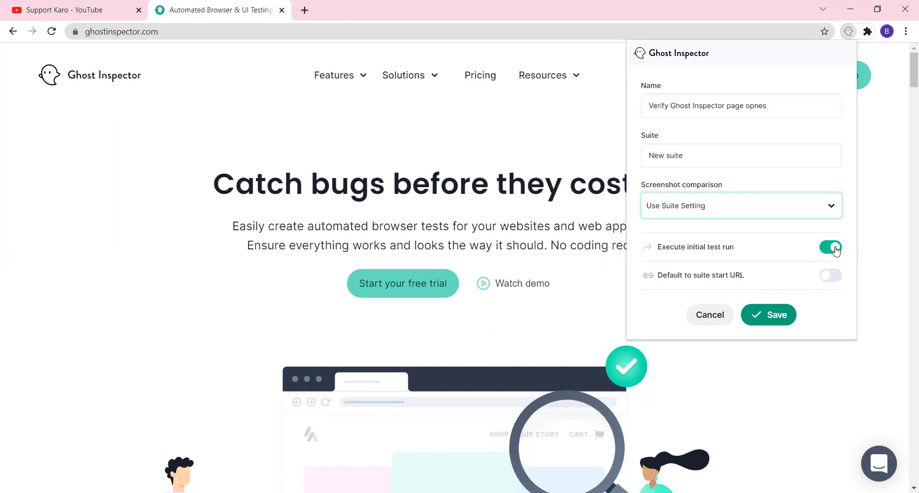
{"action": "left_click", "coordinate": [774, 318]}
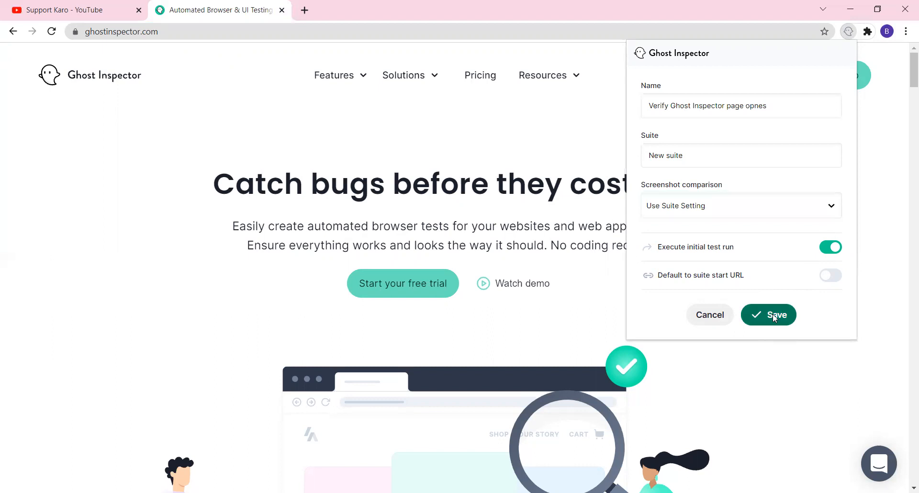
{"action": "left_click", "coordinate": [706, 165]}
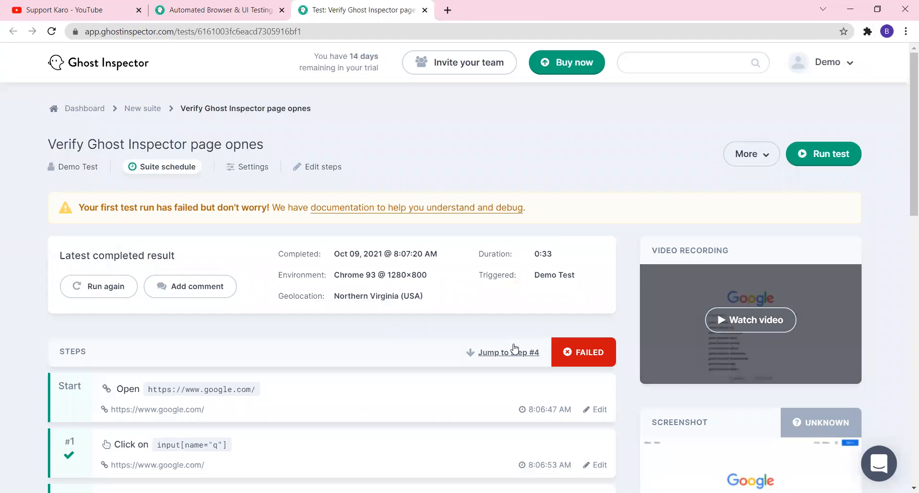
Jump to the failed step #4 in the first run's results
{"action": "scroll", "coordinate": [627, 311], "scroll_direction": "down", "scroll_amount": 1}
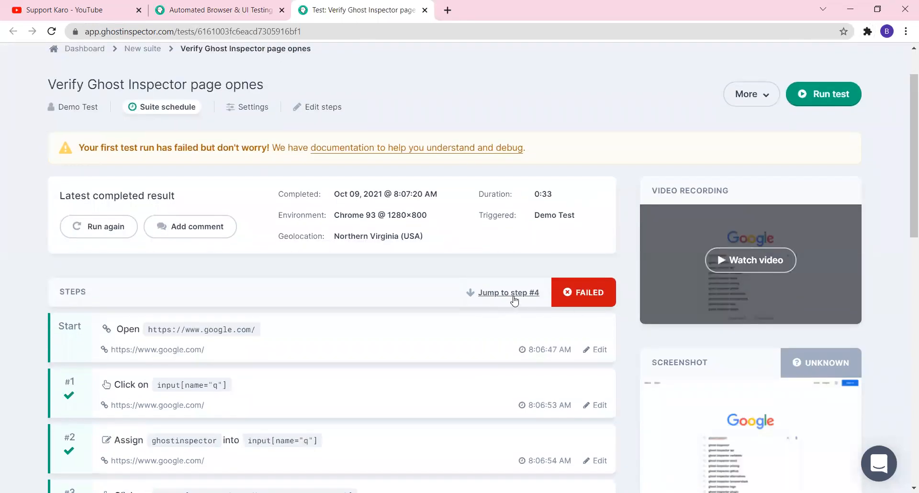
{"action": "left_click", "coordinate": [513, 296]}
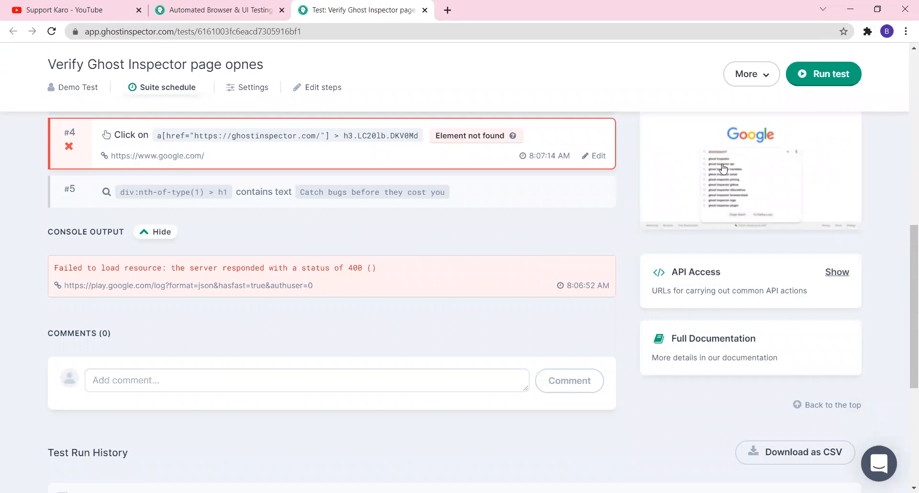
Open failing step #4 for editing, select its click selector, and review the Start URL above
{"action": "left_click", "coordinate": [601, 159]}
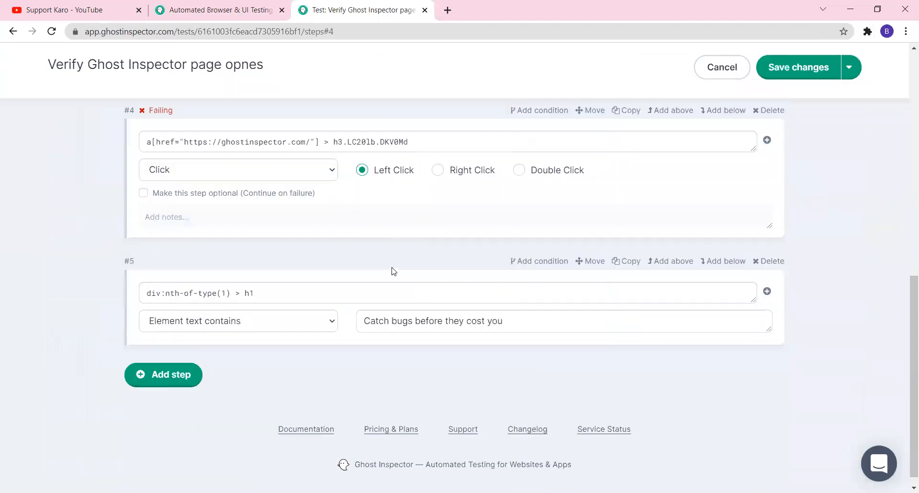
{"action": "left_click_drag", "start_coordinate": [429, 136], "coordinate": [87, 146]}
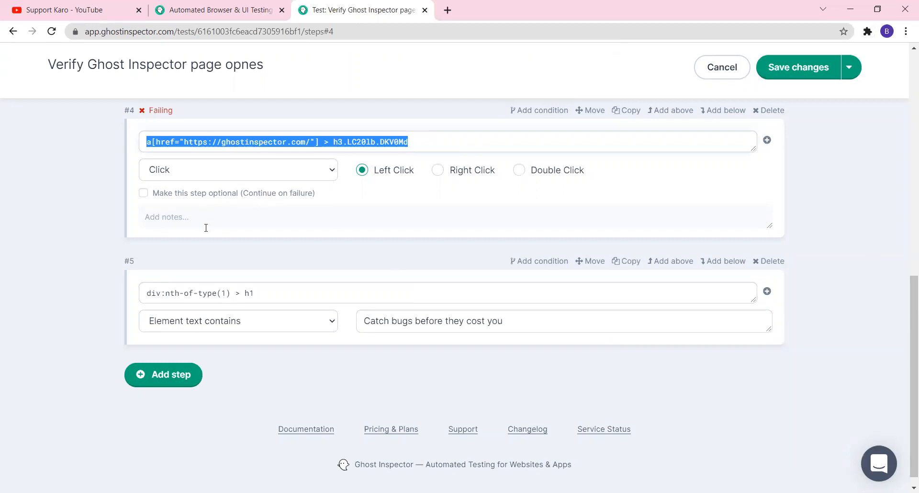
{"action": "scroll", "coordinate": [462, 238], "scroll_direction": "up", "scroll_amount": 5}
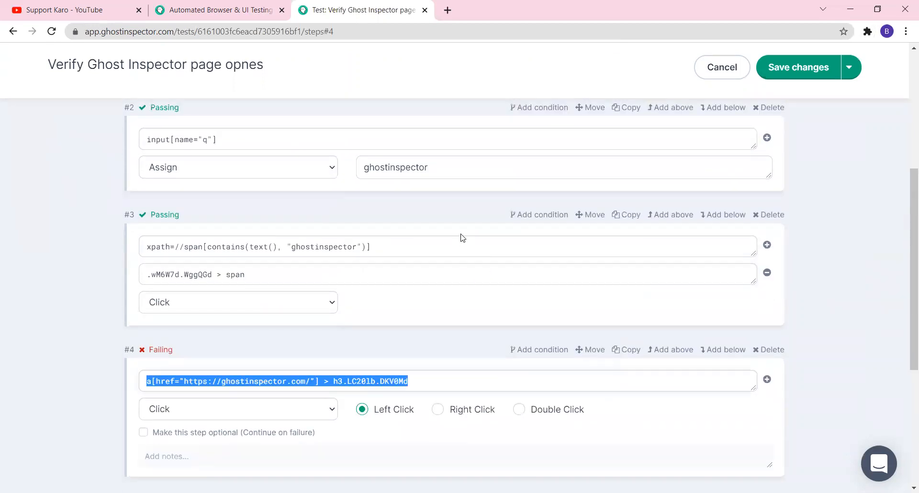
{"action": "scroll", "coordinate": [461, 238], "scroll_direction": "up", "scroll_amount": 5}
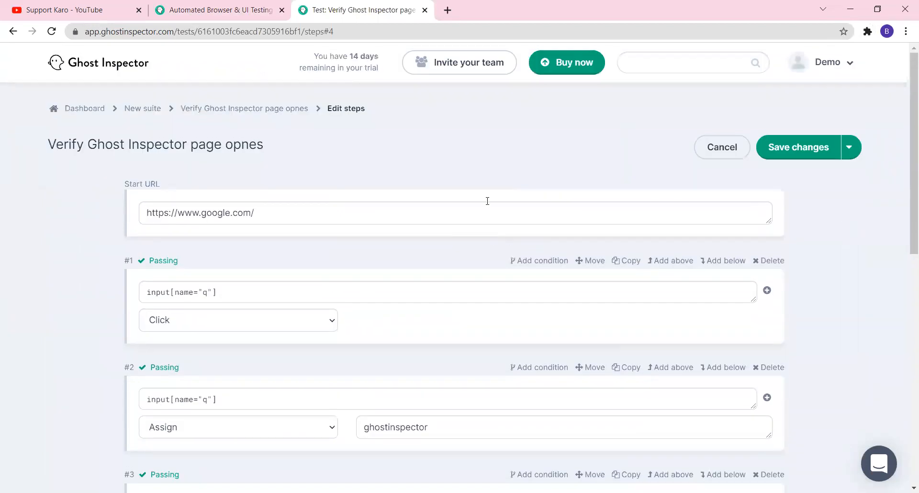